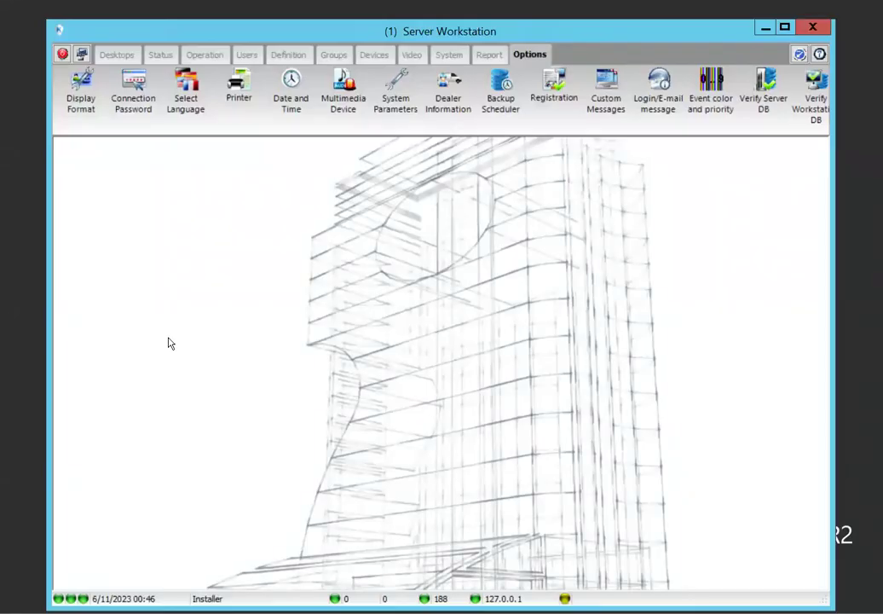
Go through Devices to the Operation ribbon with its Gateway, Controller and Door tools
click(373, 56)
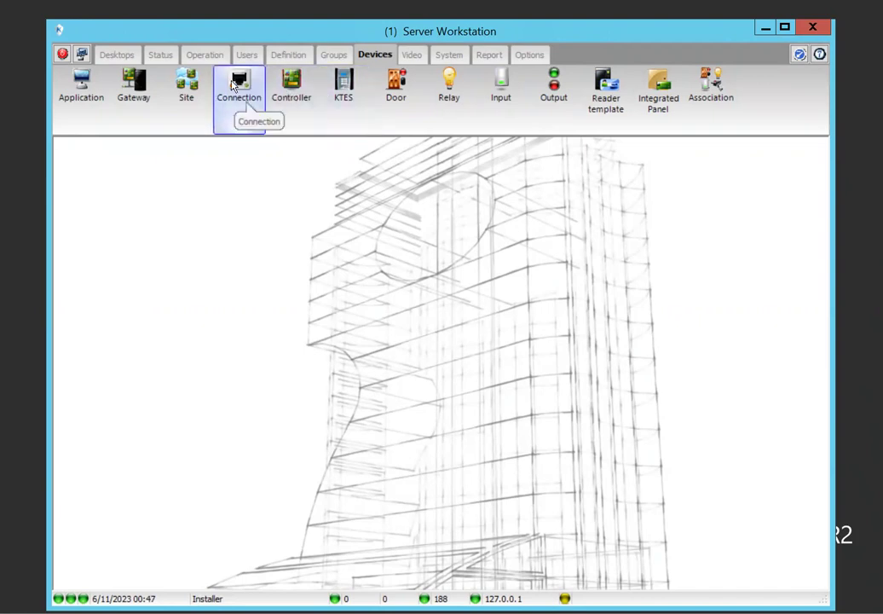
click(204, 56)
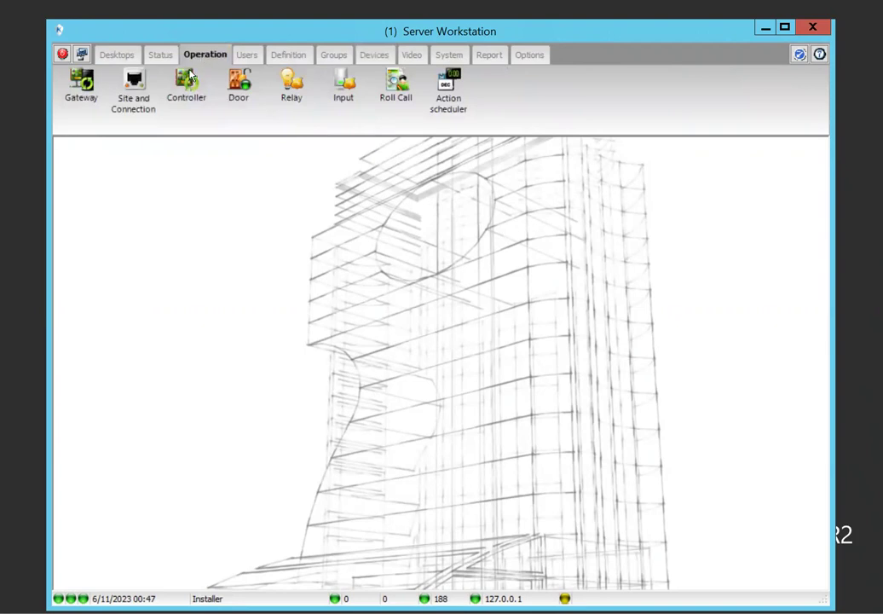
Open the Controller status window and list SENEGAL's Saint-Louis controllers (0001) through (0005)
click(186, 85)
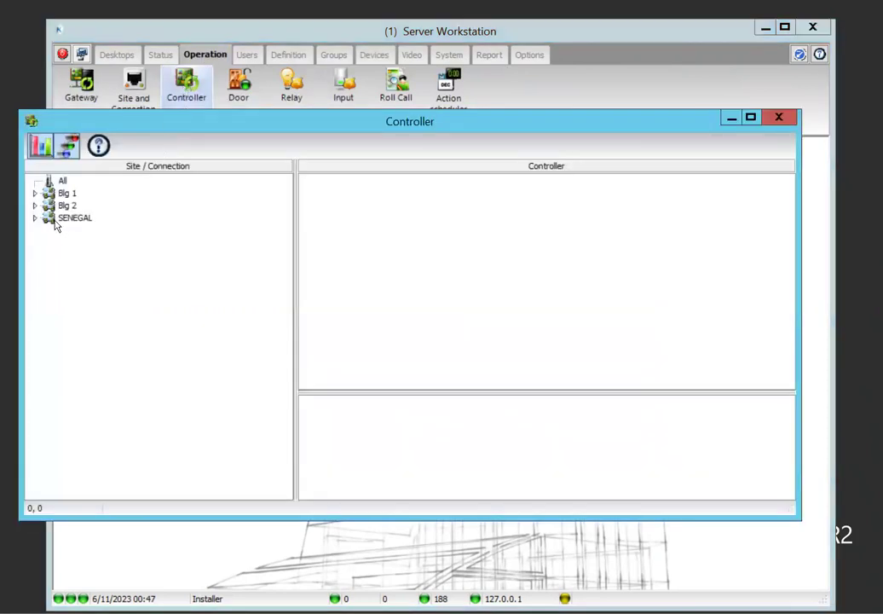
click(59, 218)
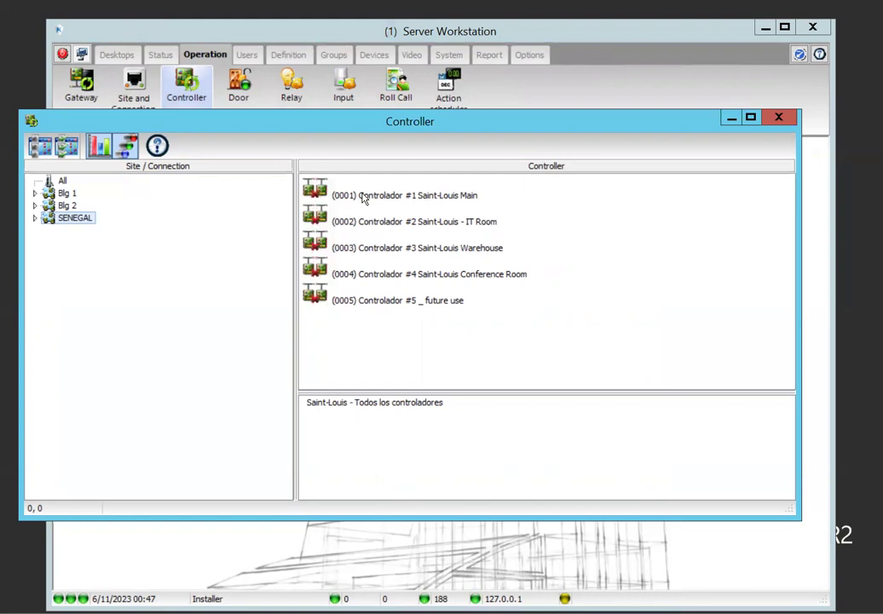
Select the (0001) Controlador #1 Saint-Louis Main row in the Controller list
click(363, 197)
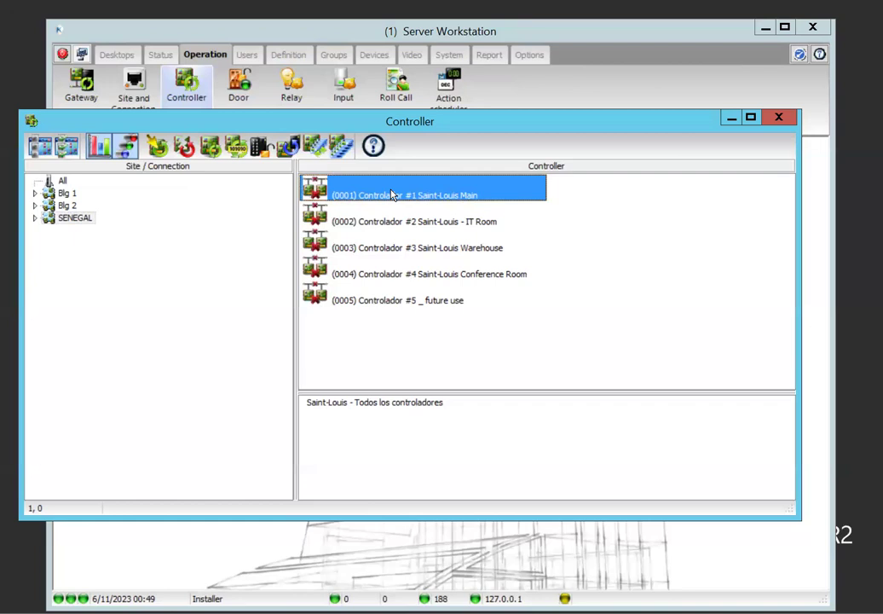
In Devices > Controller, load (0001) Controlador #1 Saint-Louis Main via Multi-site Gateway 1 and Saint-Louis
click(374, 55)
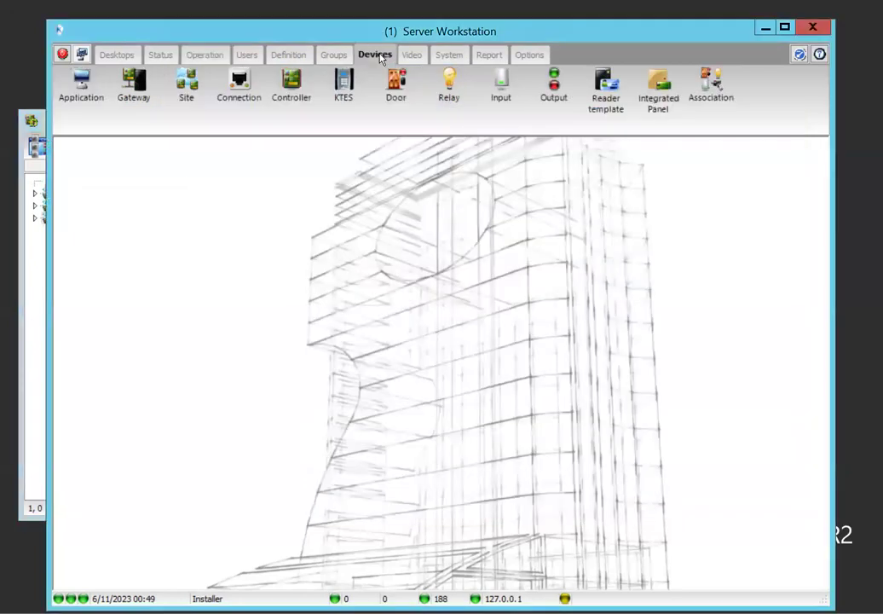
click(292, 95)
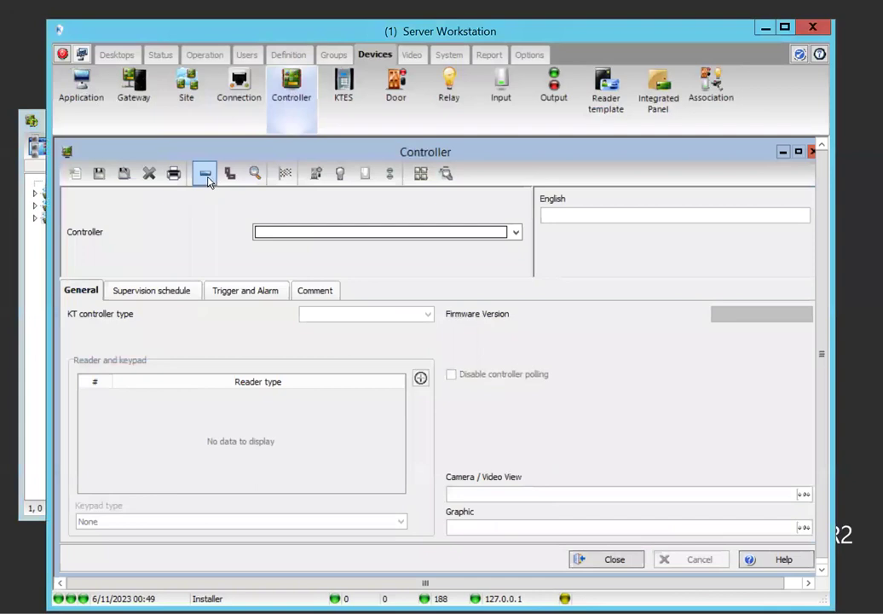
click(207, 177)
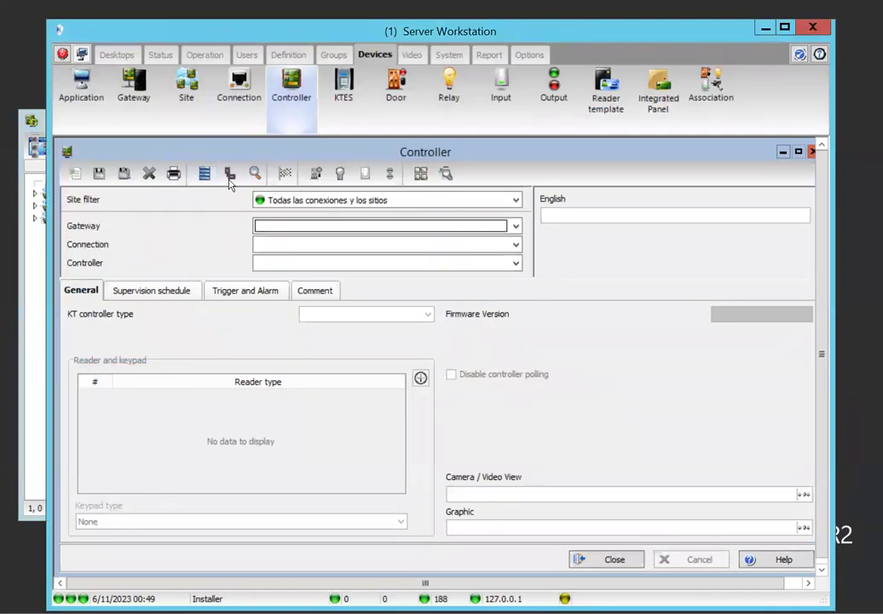
click(284, 231)
click(289, 245)
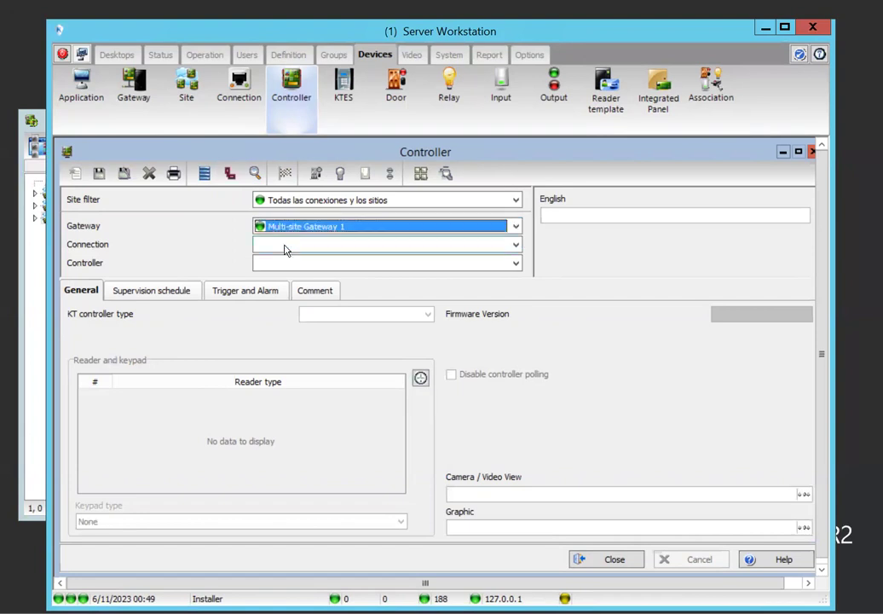
click(286, 247)
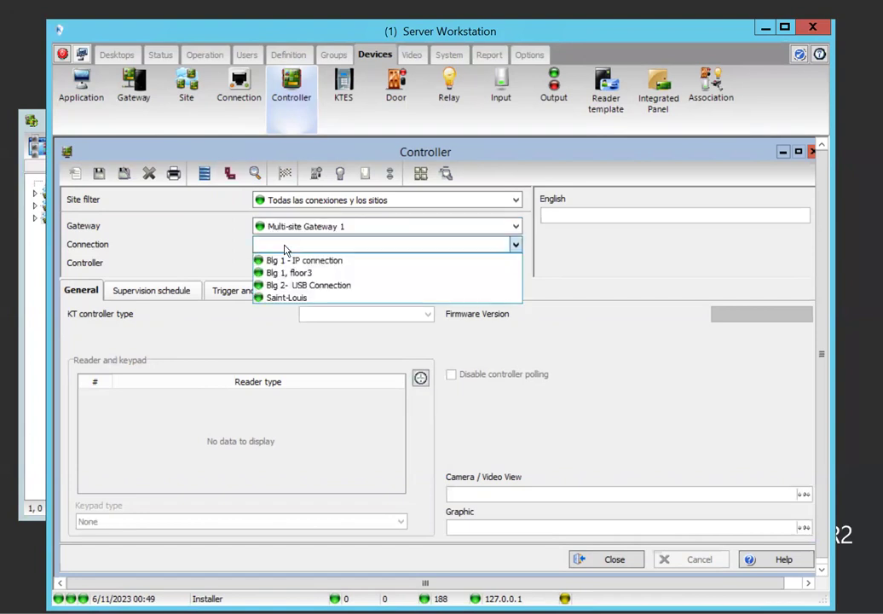
click(286, 298)
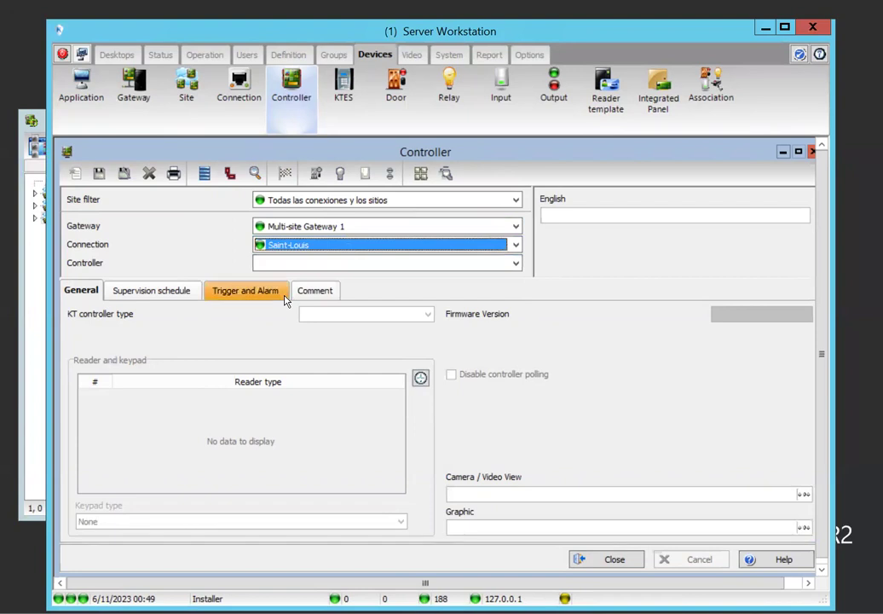
click(277, 266)
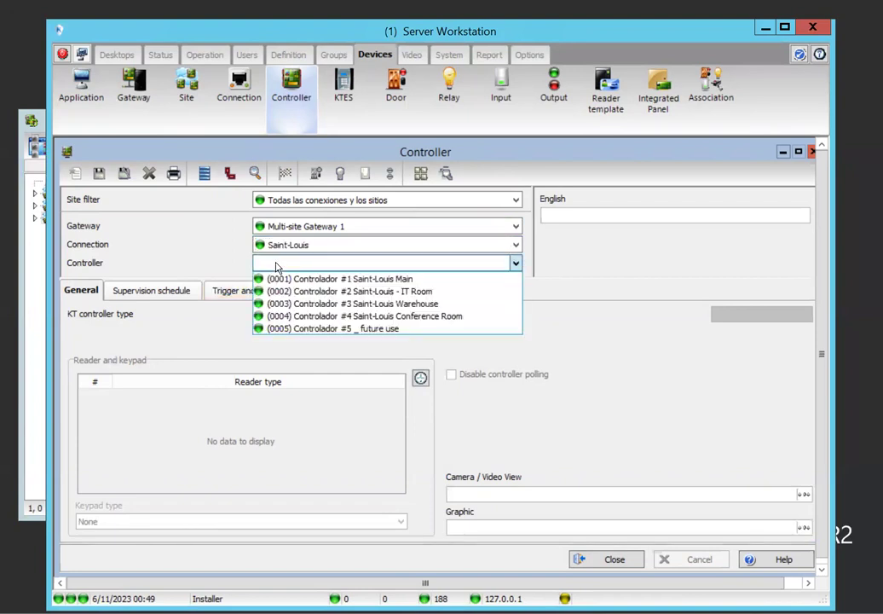
click(283, 280)
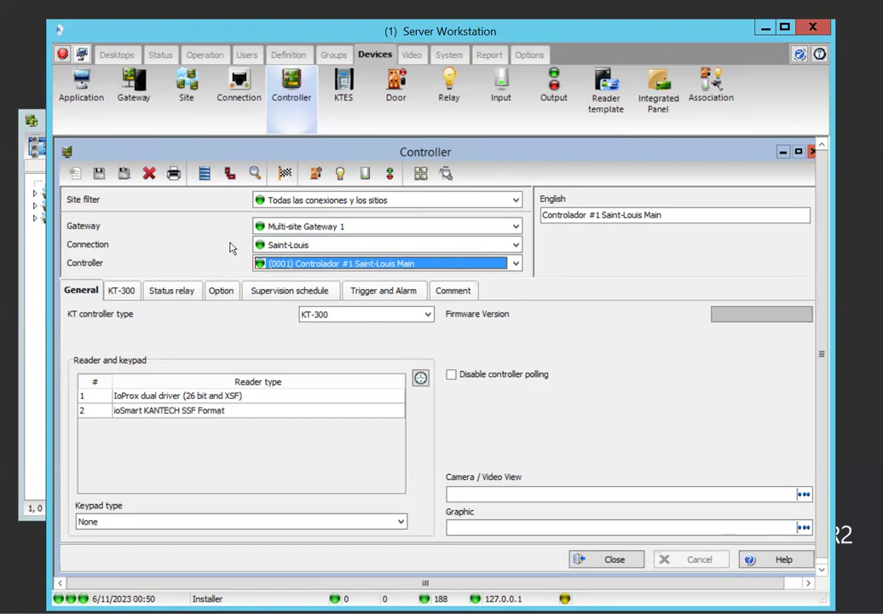
Drop down the KT controller type list on the General tab (KT-2, KT-300, KT-400)
click(316, 317)
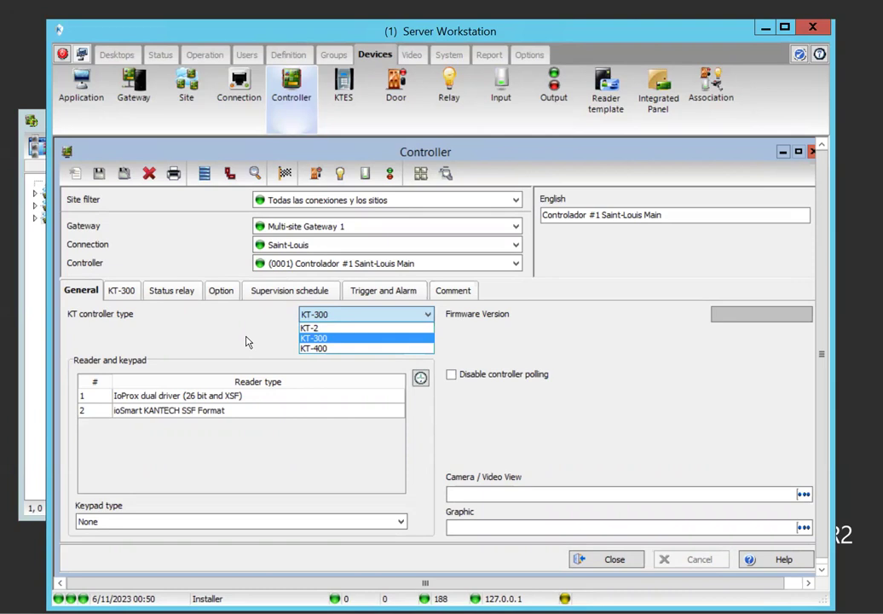
Change controller #1 from KT-300 to KT-400, save, and confirm the conversion warning
click(318, 349)
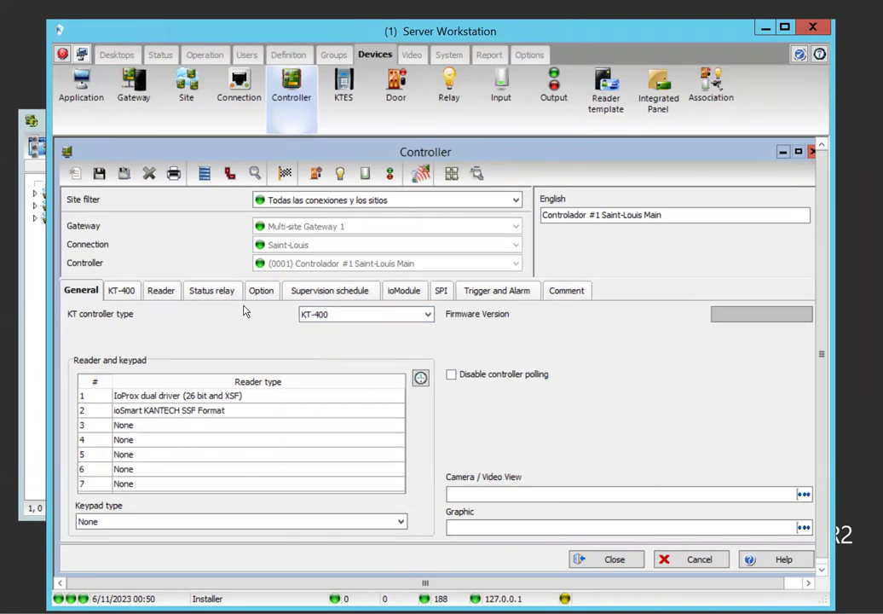
click(99, 174)
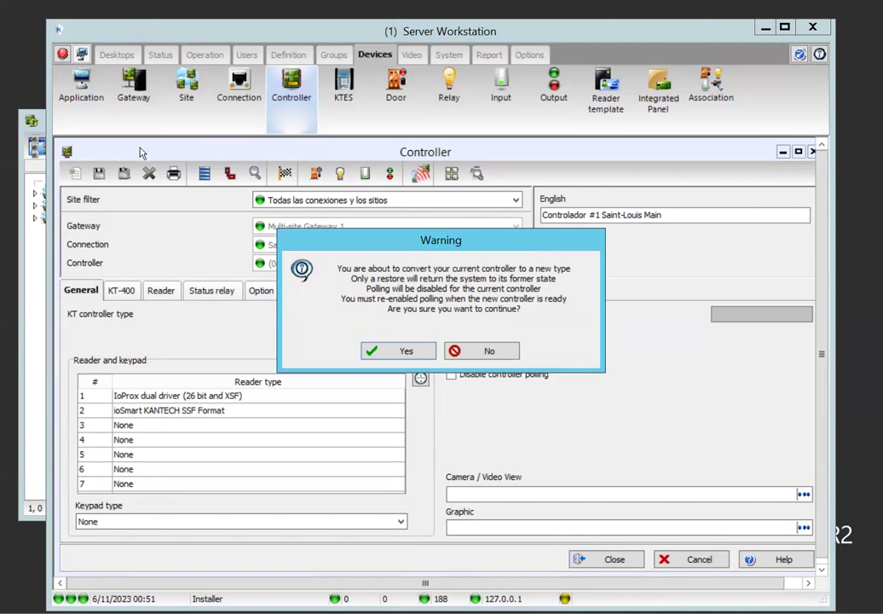
click(379, 351)
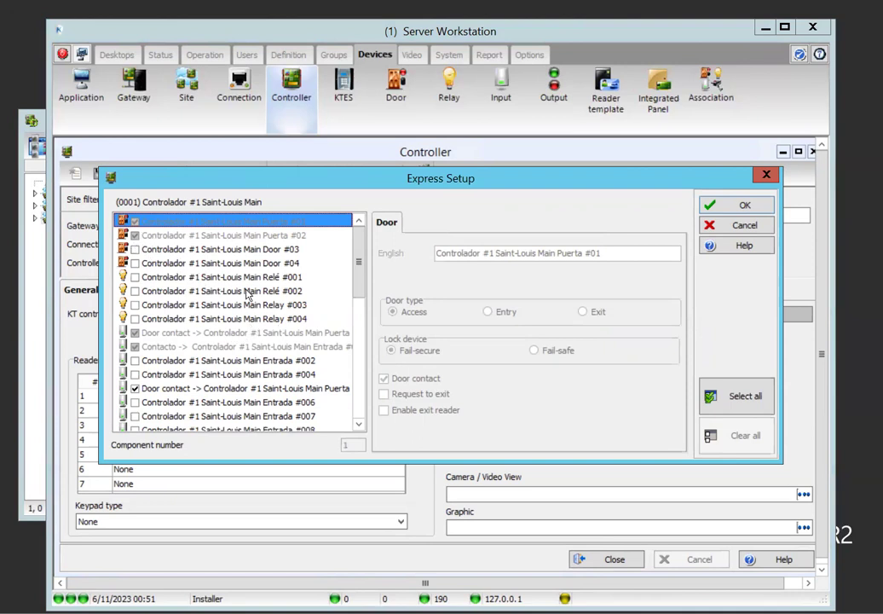
Enable Door #03 and Door #04 in the Express Setup component list and accept it
drag(364, 281, 355, 248)
click(135, 249)
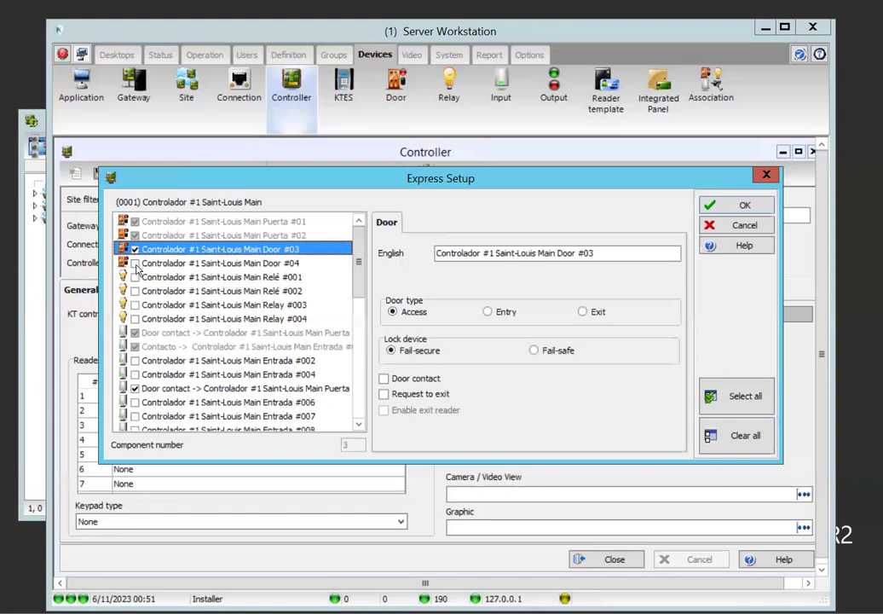
click(134, 263)
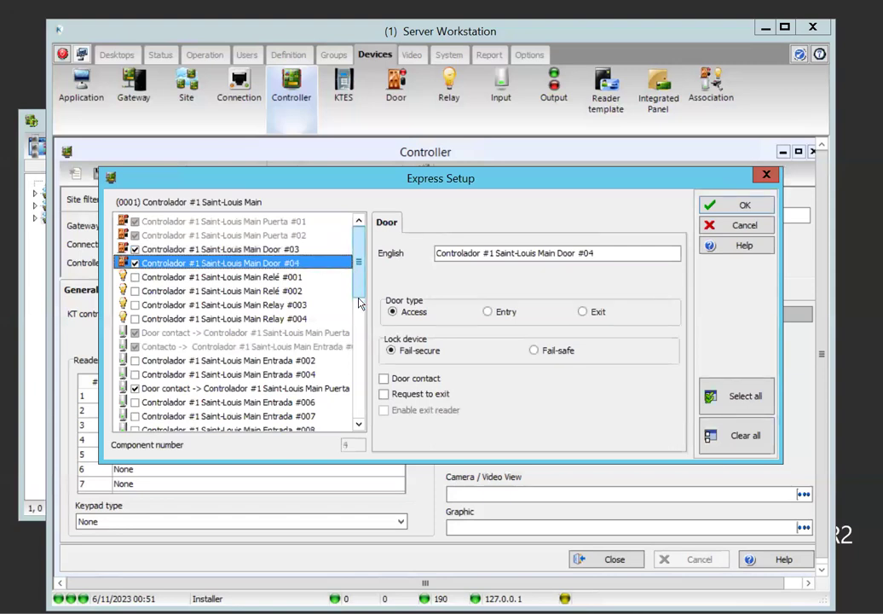
drag(360, 286, 351, 220)
click(737, 206)
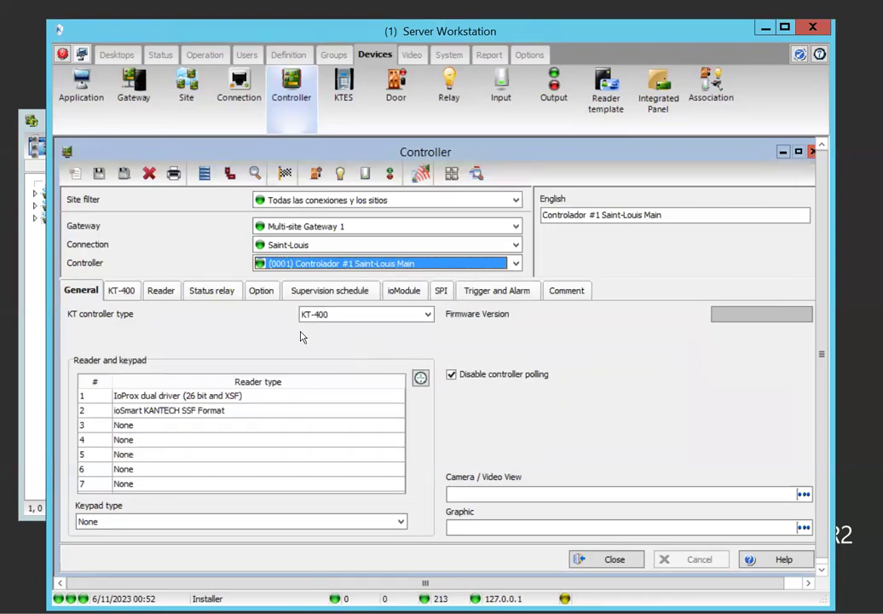
Review the KT-400 settings, untick Disable controller polling on General, and save controller #1
click(121, 292)
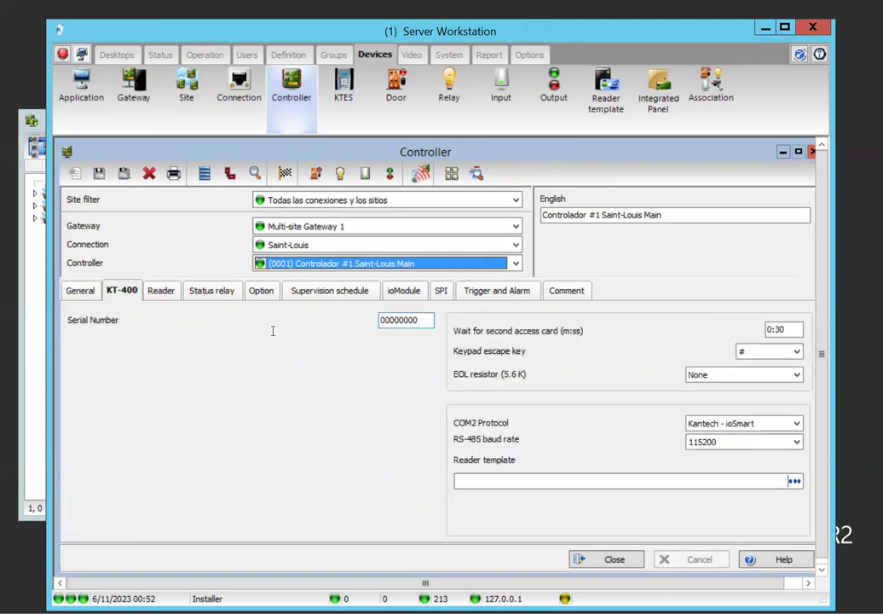
click(81, 291)
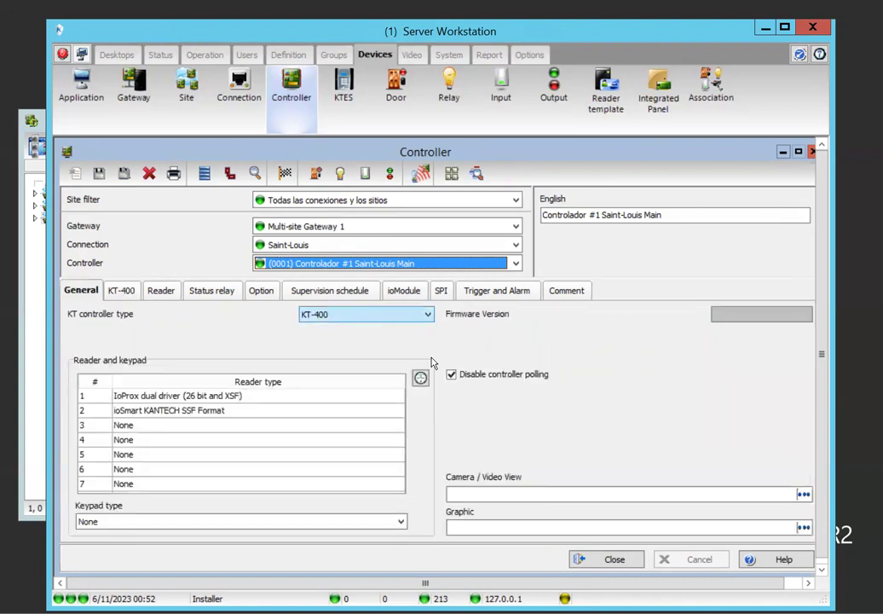
click(452, 375)
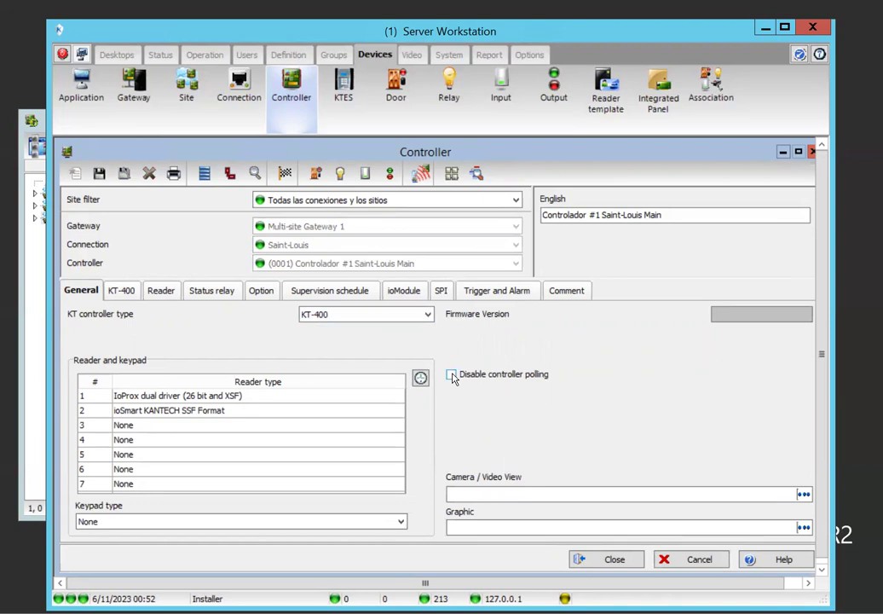
click(99, 174)
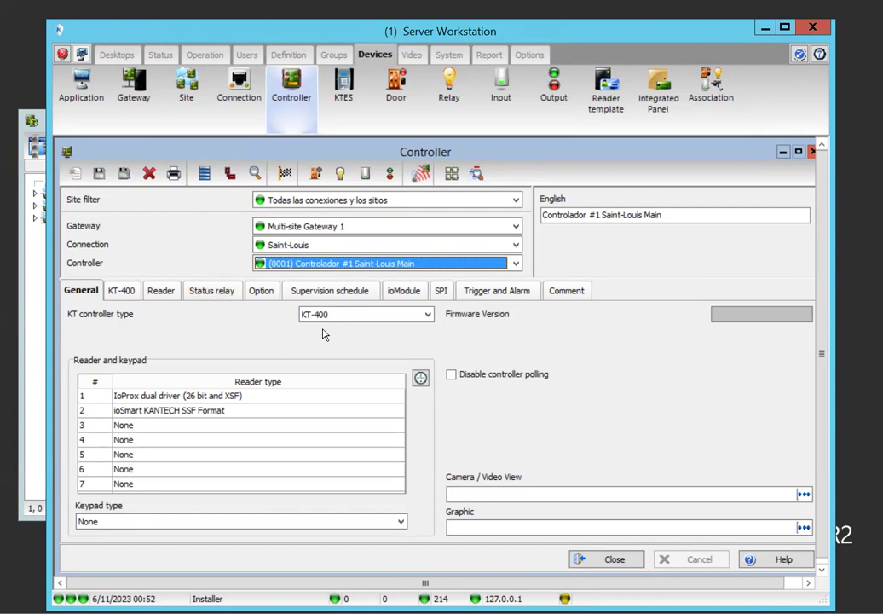
click(293, 264)
Close the Controller window and set the Saint-Louis connection type to Secure IP (KT-400)
click(197, 339)
click(586, 553)
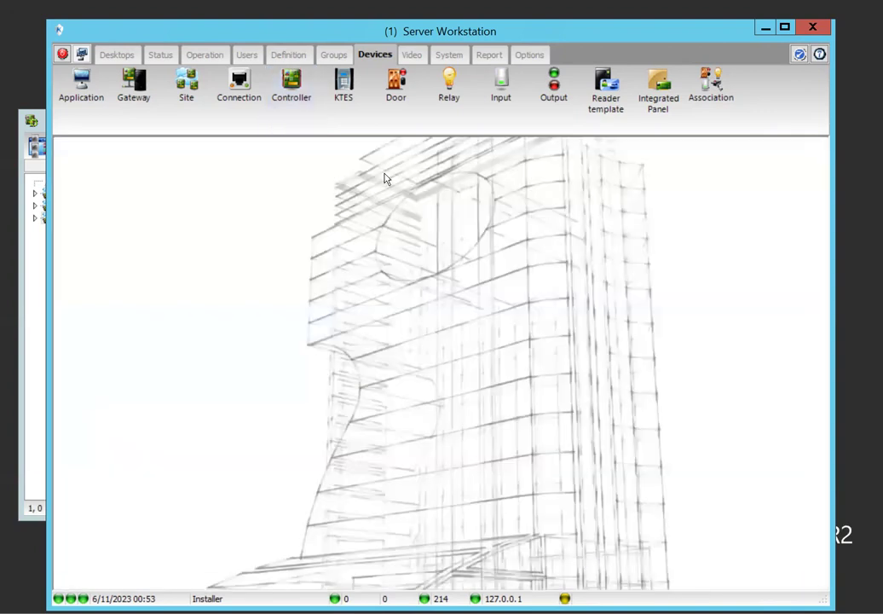
click(225, 105)
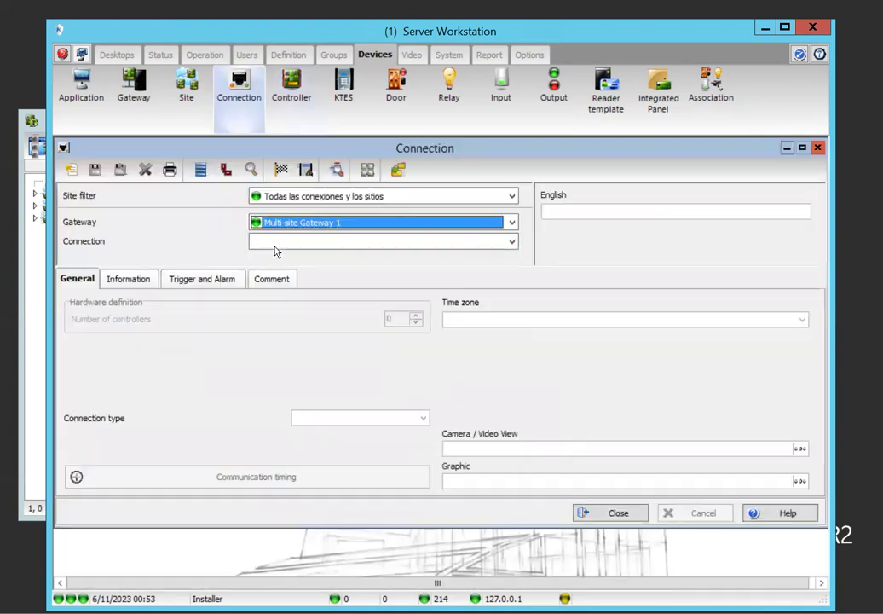
click(282, 242)
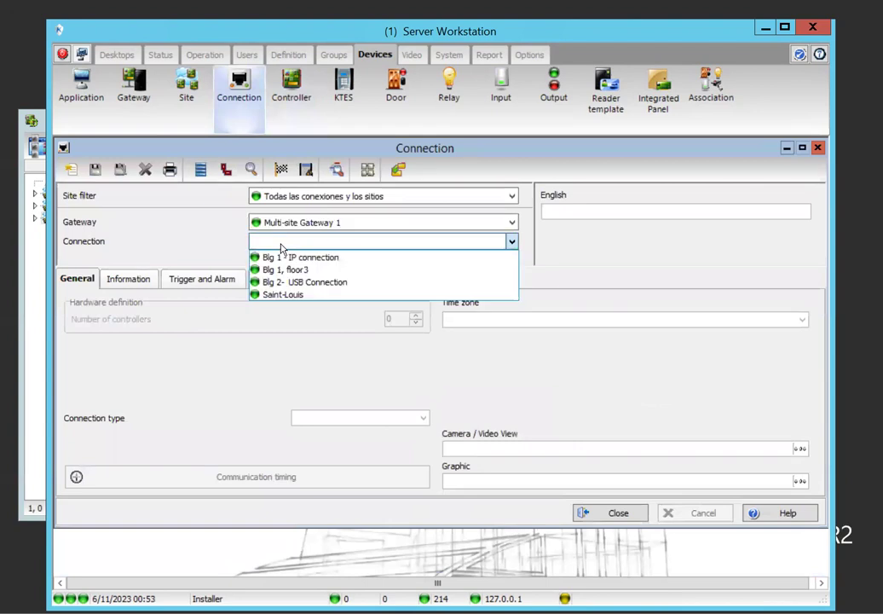
click(288, 295)
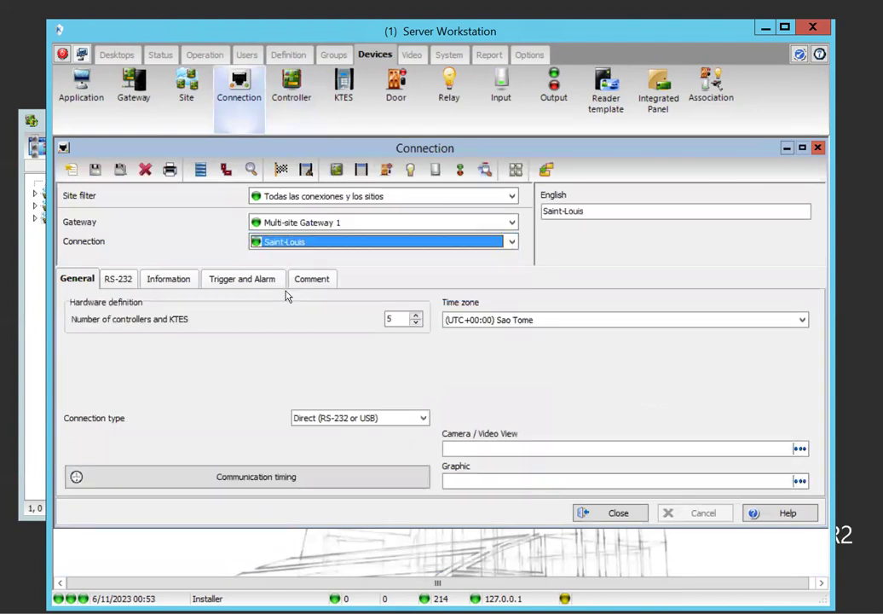
click(321, 421)
click(329, 443)
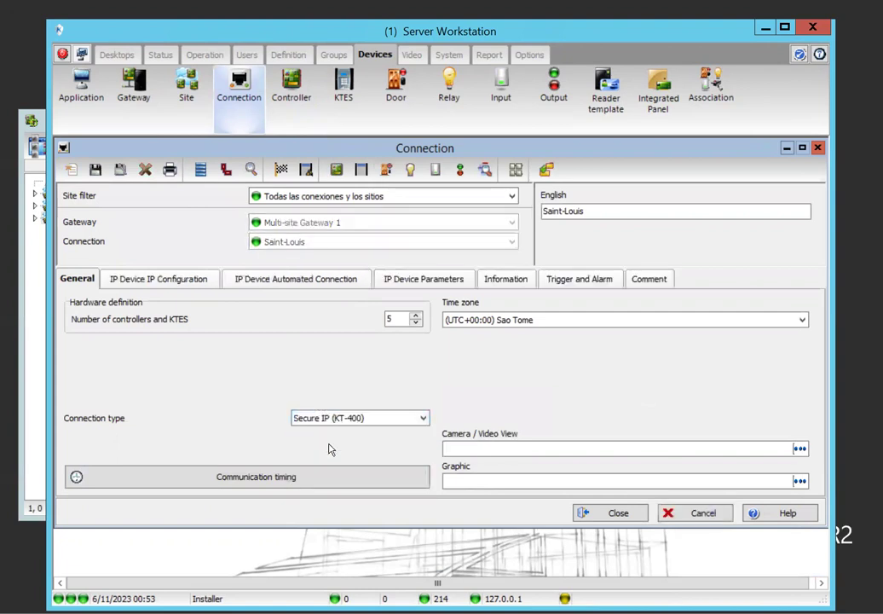
Give the Saint-Louis connection MAC address 00-50-F9-00-00-00 under IP Configuration and save it
click(173, 282)
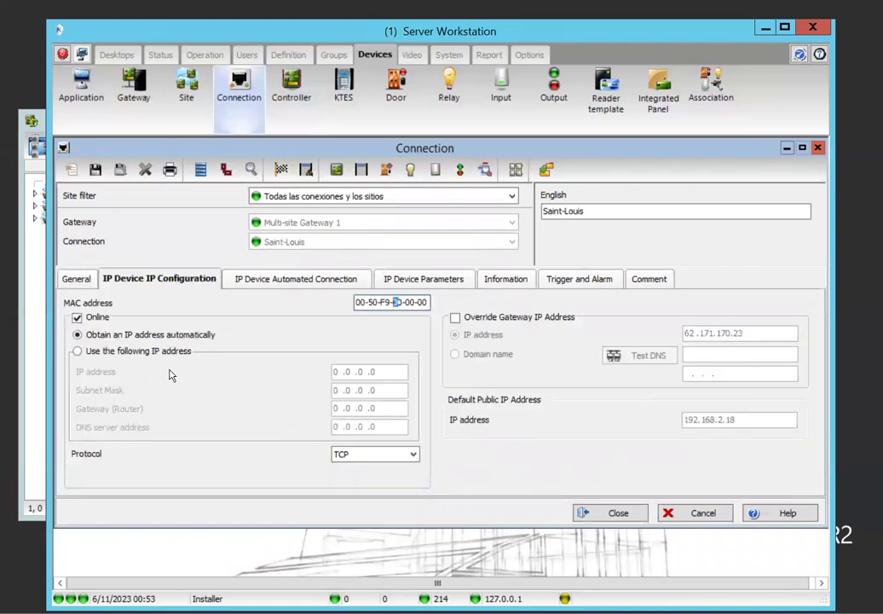
click(94, 170)
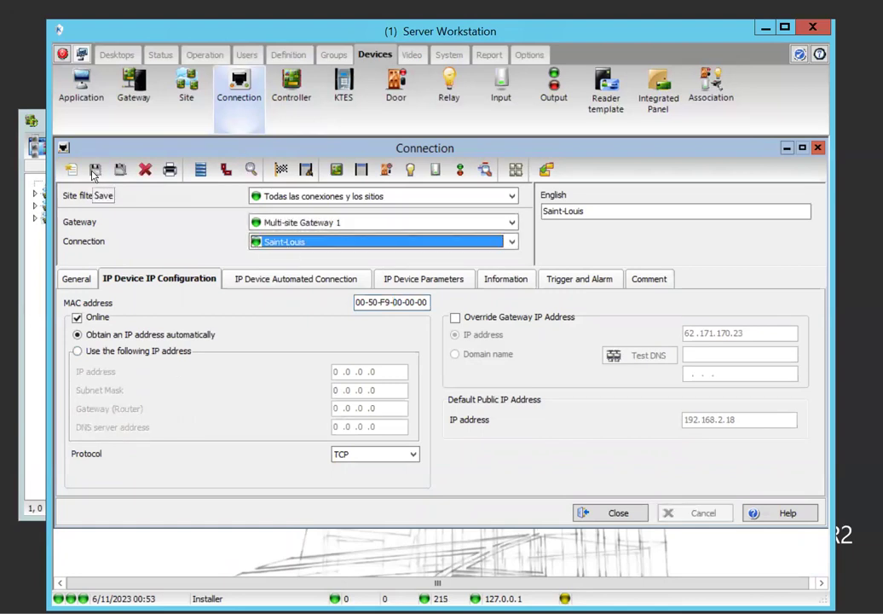